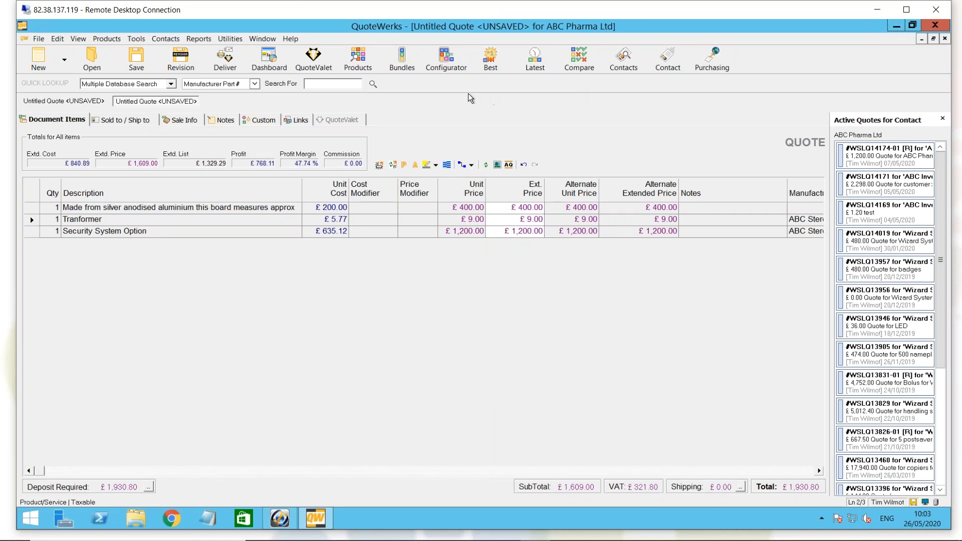
Preview the quote for delivery, examine the company messages below the totals at a larger zoom, and close the preview
click(235, 64)
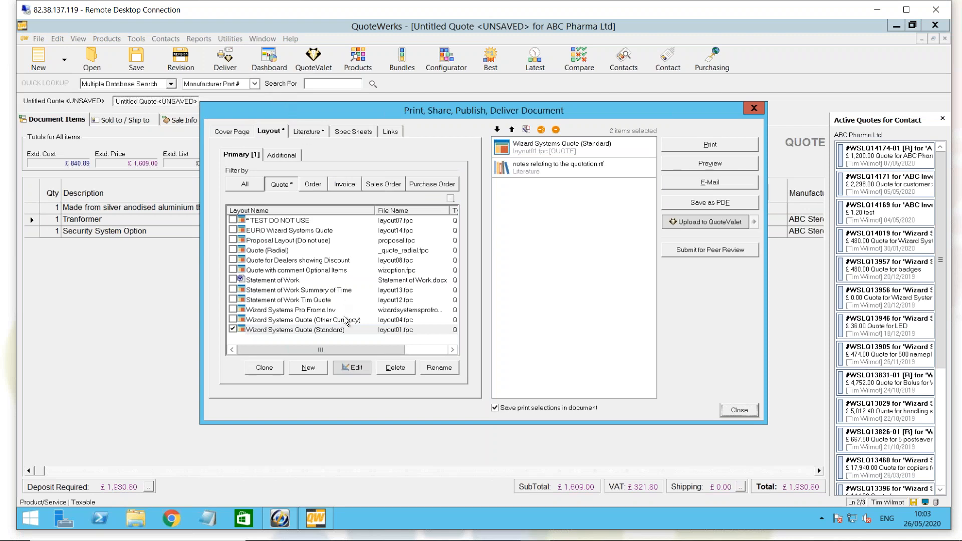
click(705, 165)
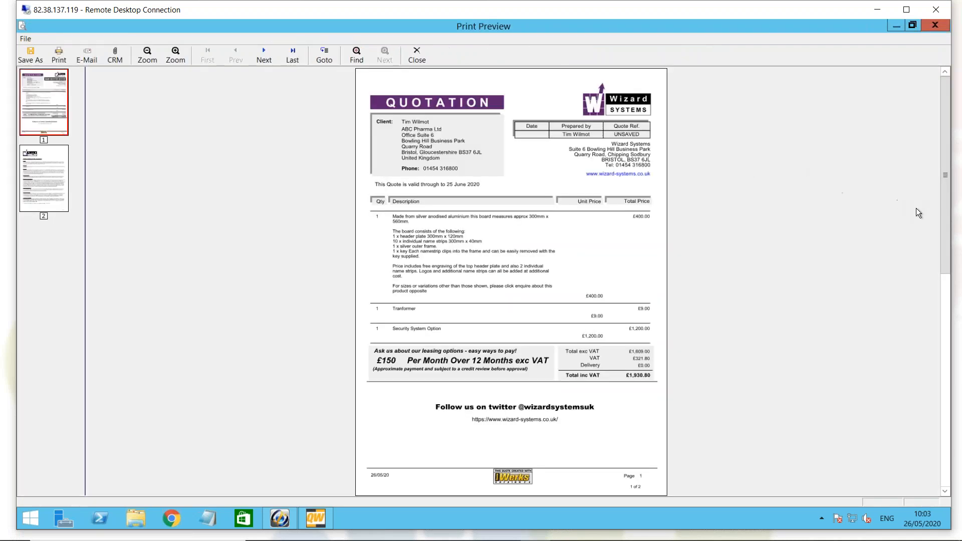
drag(942, 223, 937, 264)
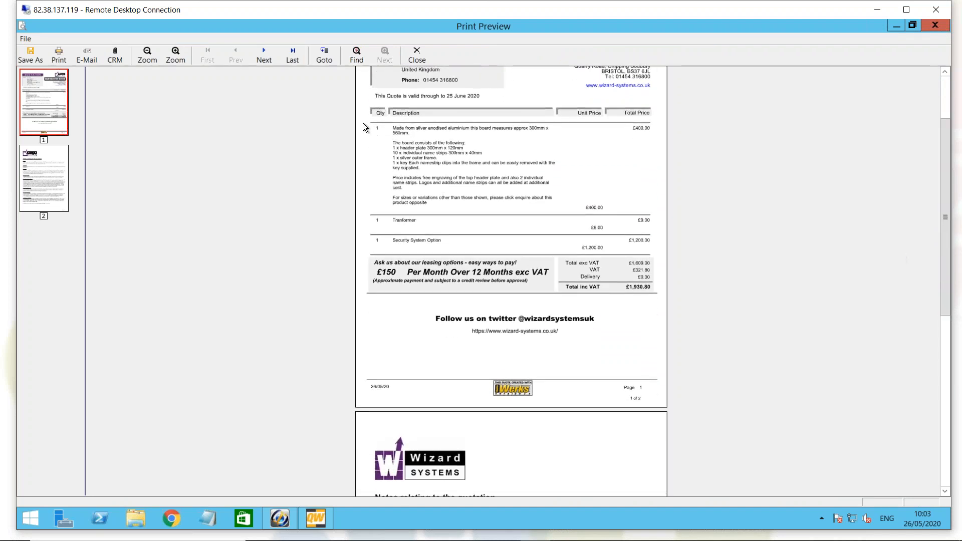
click(173, 57)
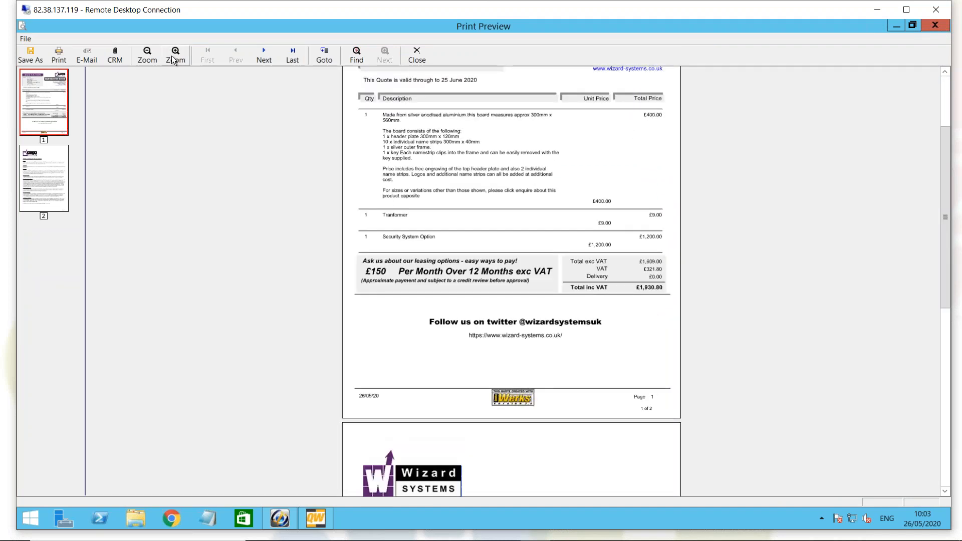
click(172, 57)
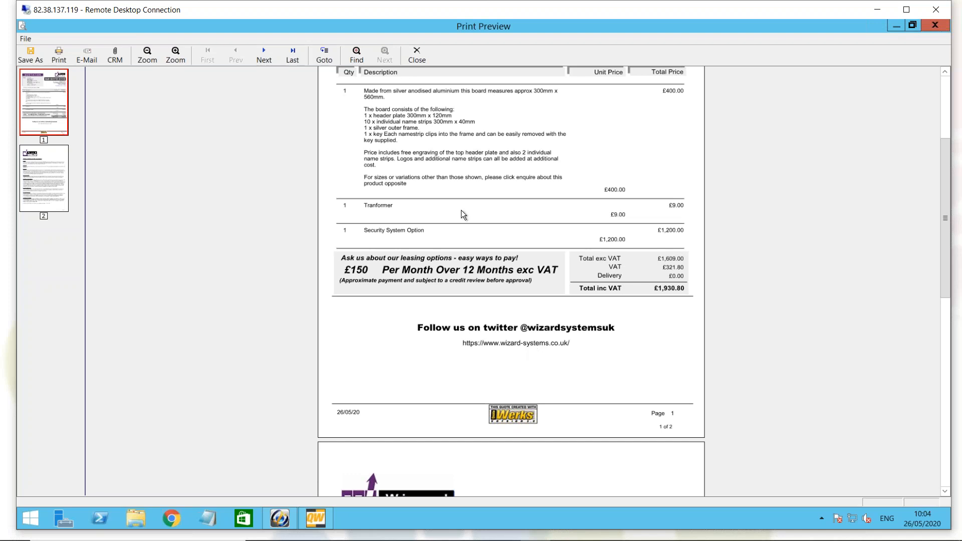
click(418, 59)
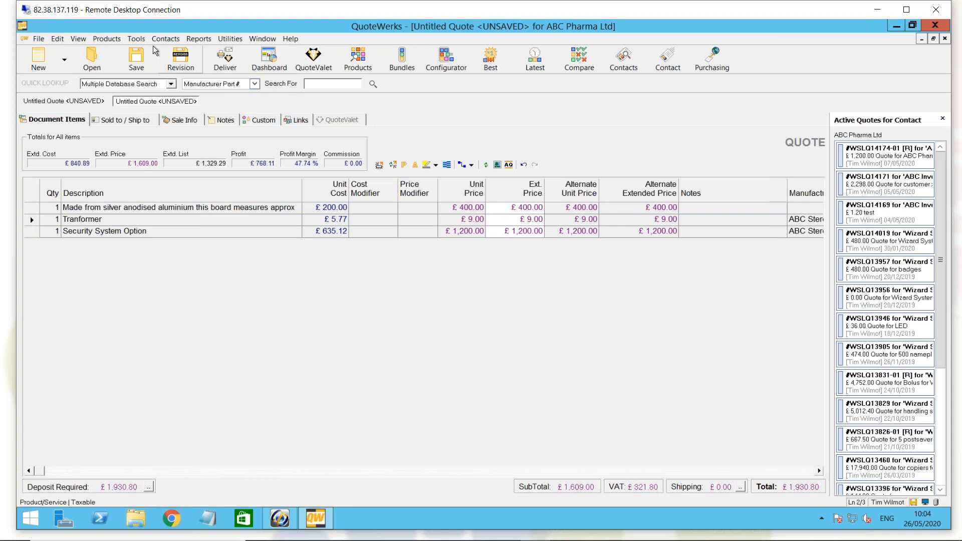
Examine the Company Message 1 and Company Message 2 settings in the company options, leaving them without saving
click(137, 40)
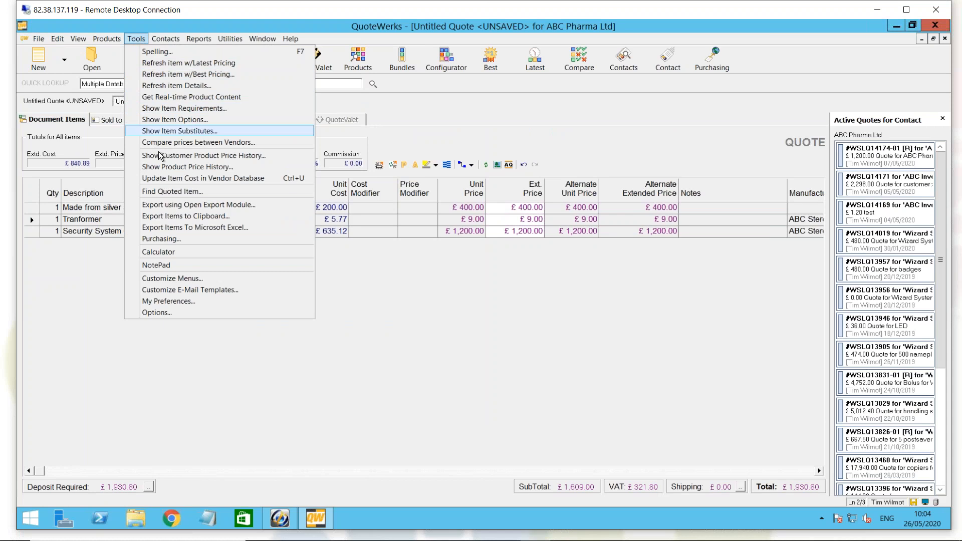
click(202, 311)
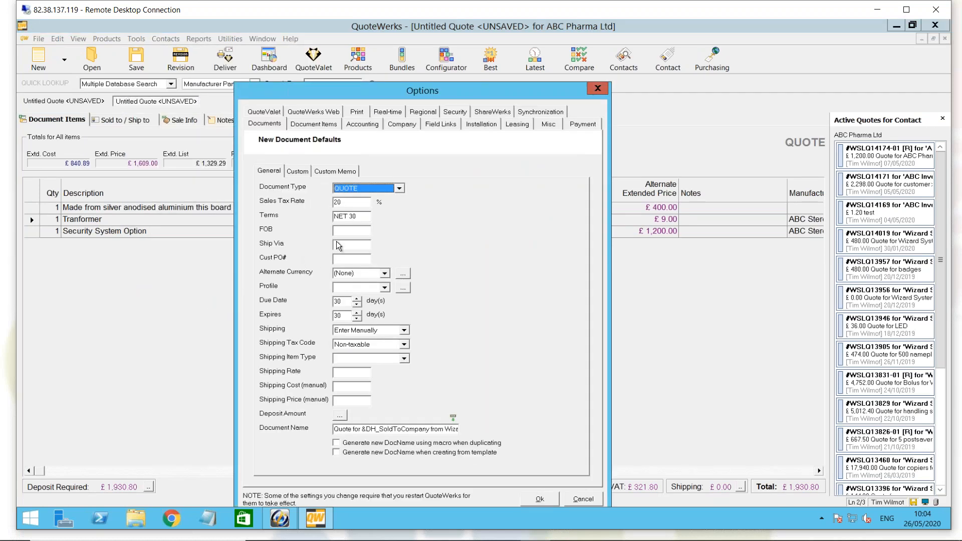
click(402, 125)
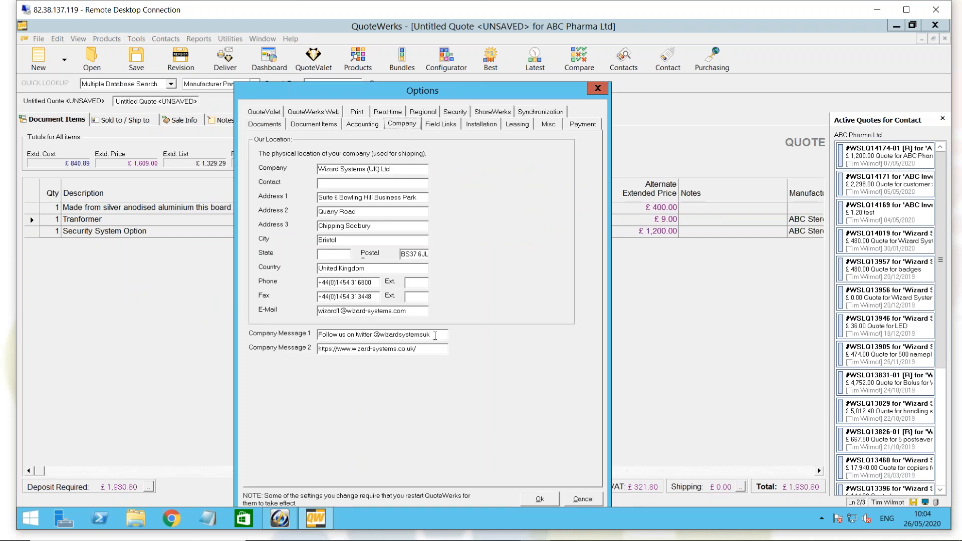
drag(434, 336, 318, 337)
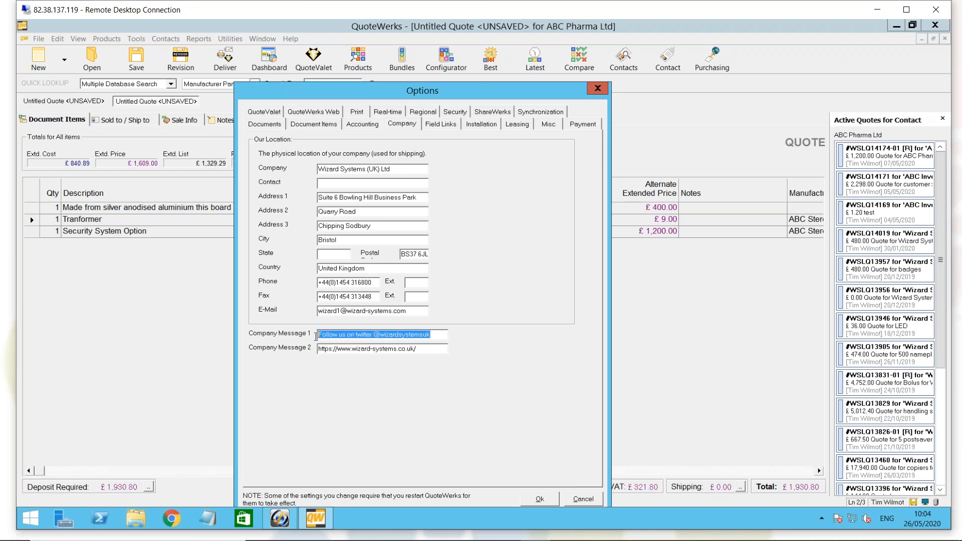
drag(423, 350, 311, 345)
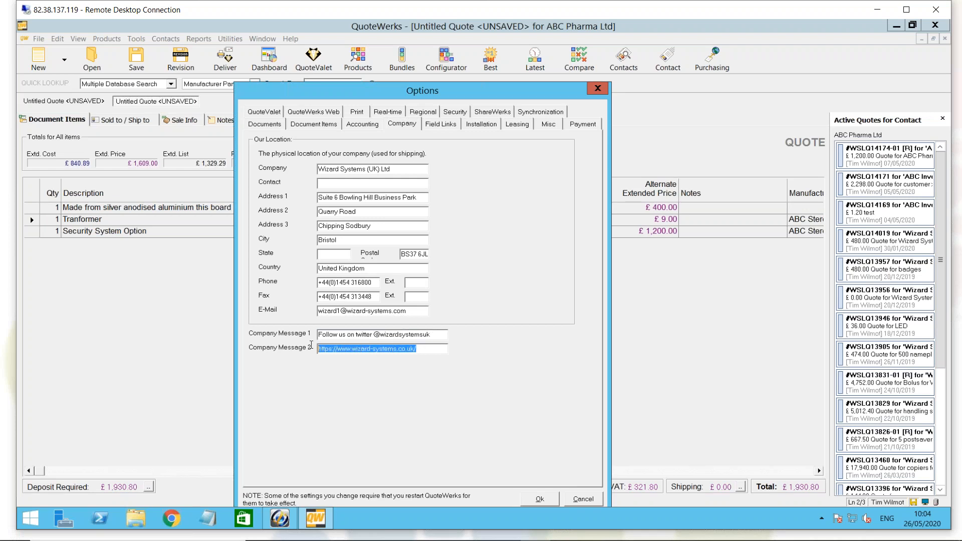
click(431, 336)
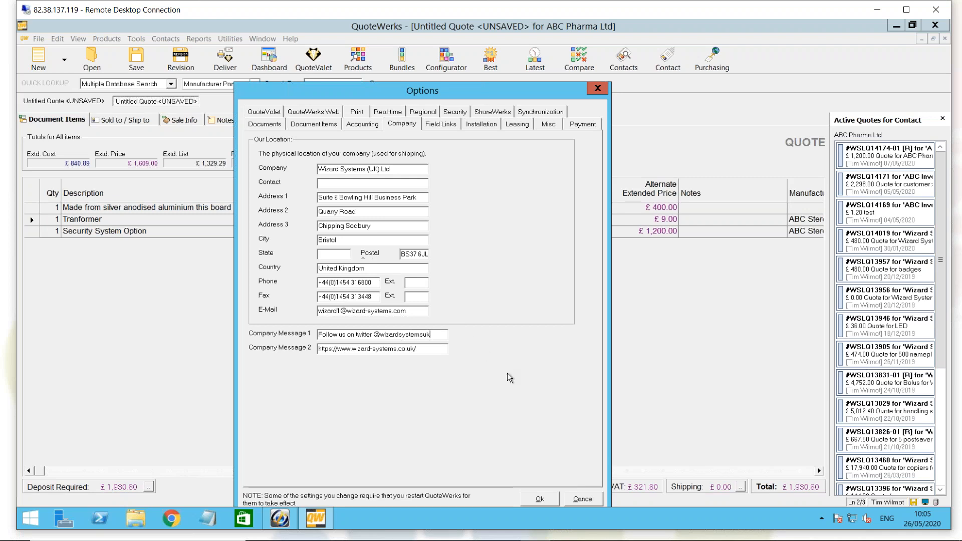
click(583, 499)
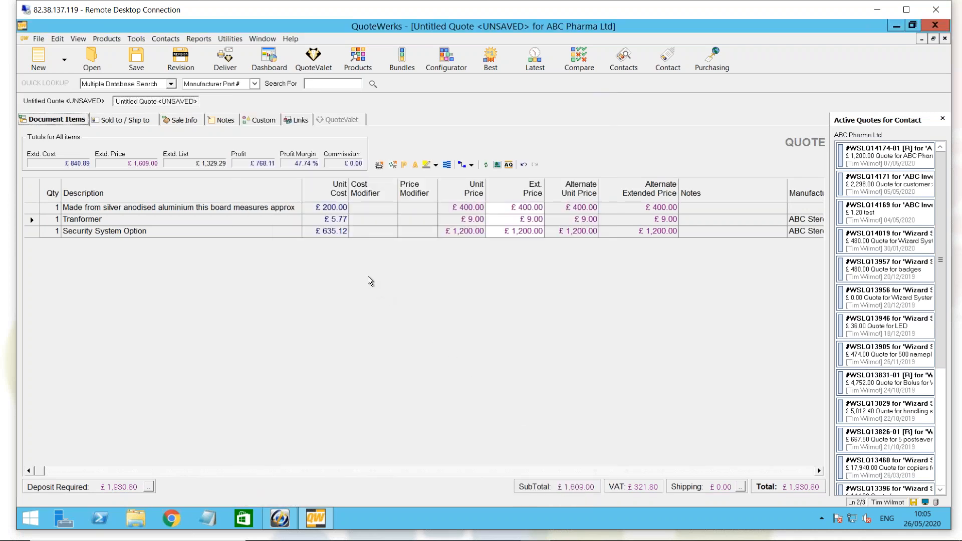
Open the Wizard Systems Quote (Standard) layout for editing from the document delivery options
click(232, 64)
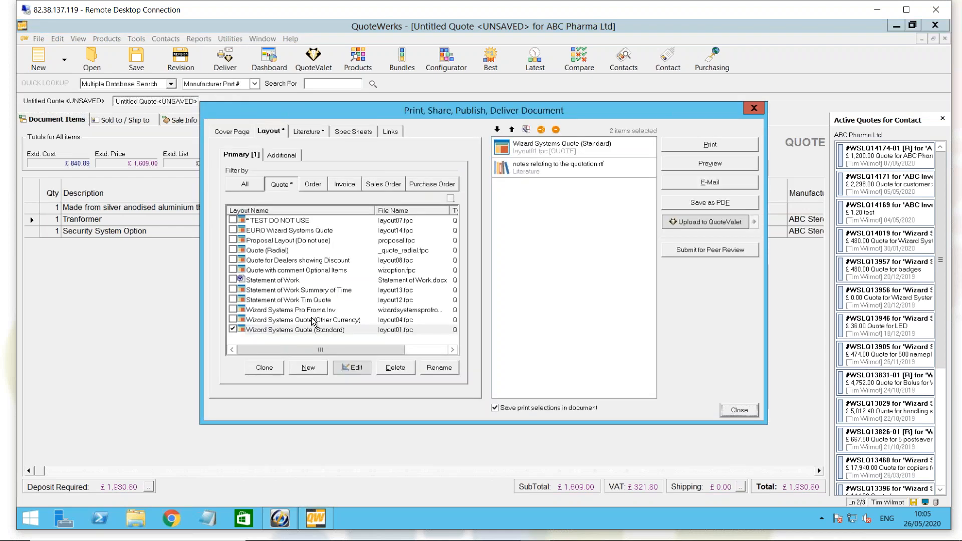
click(323, 331)
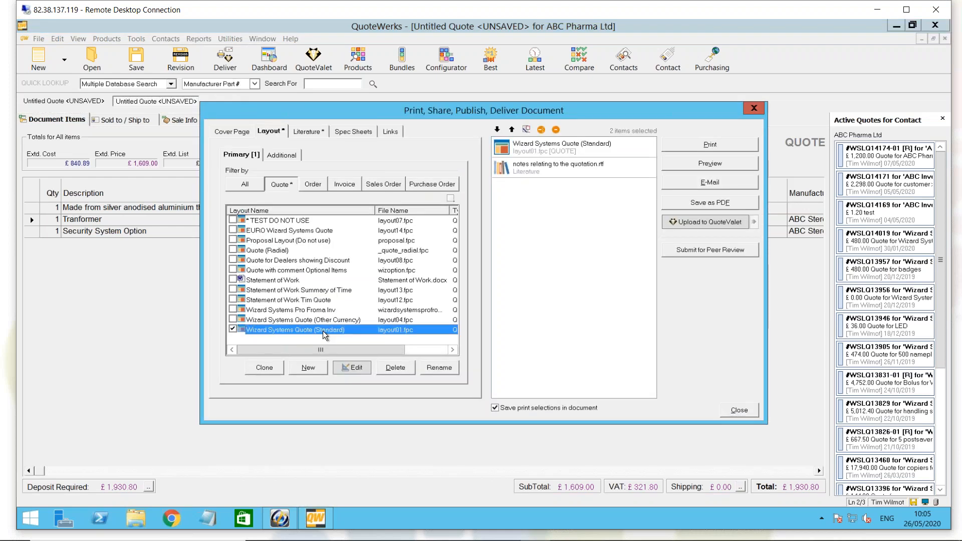
click(350, 368)
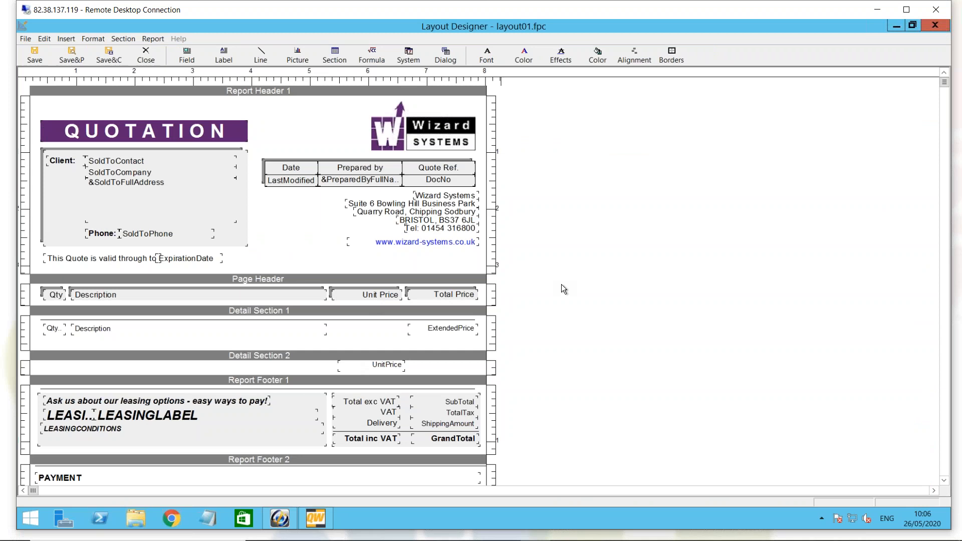
Inspect the CompanyMessage1 and CompanyMessage2 data fields in Report Footer 2 and the formatting options available for CompanyMessage1
scroll(561, 284, down, 3)
scroll(562, 289, down, 3)
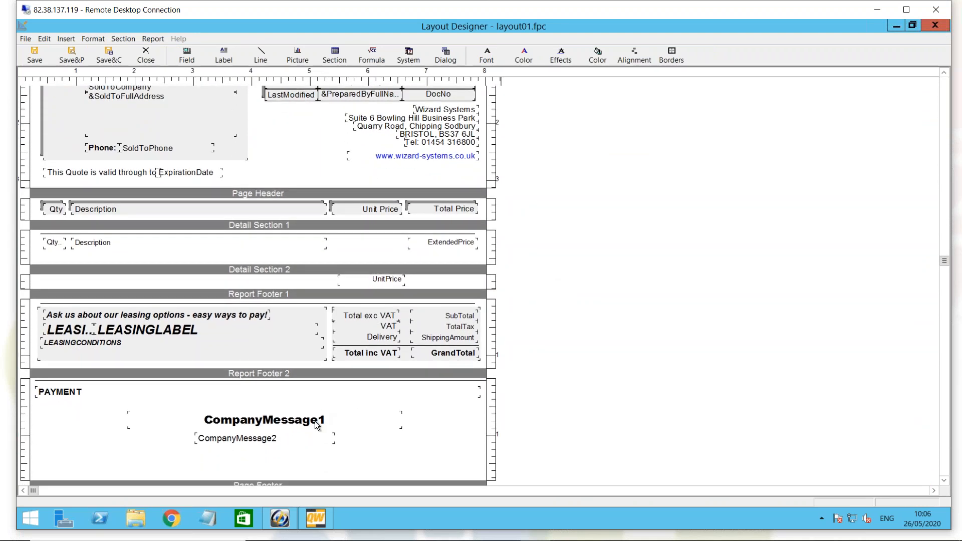
click(307, 420)
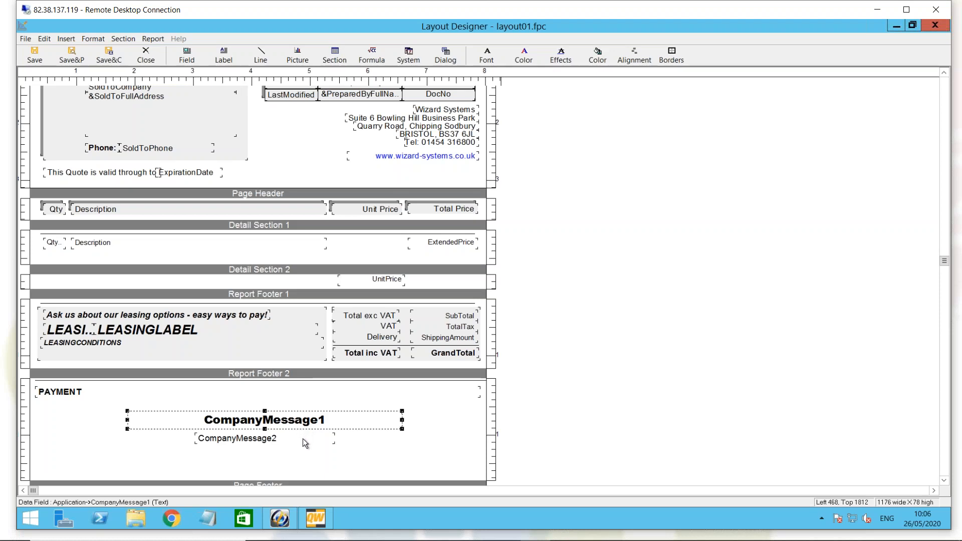
click(303, 438)
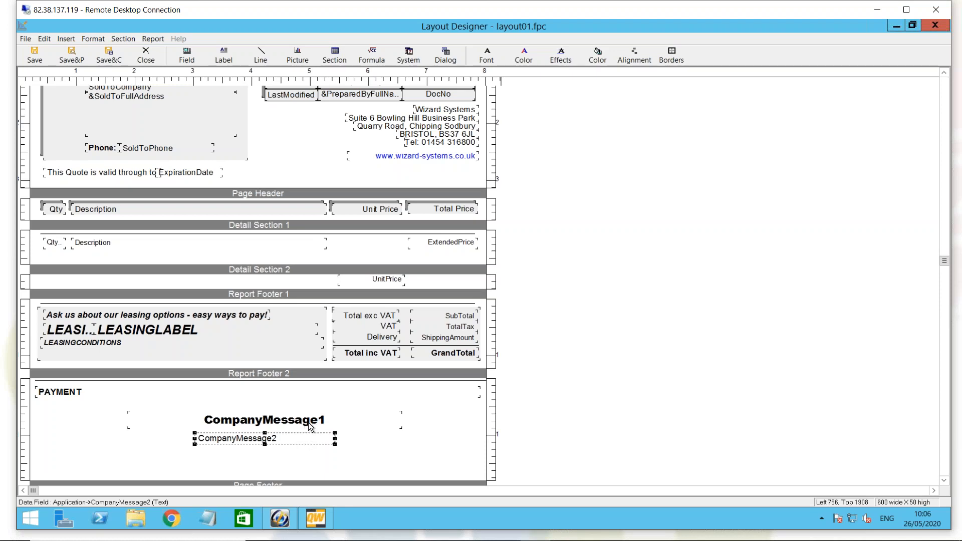
scroll(309, 423, down, 1)
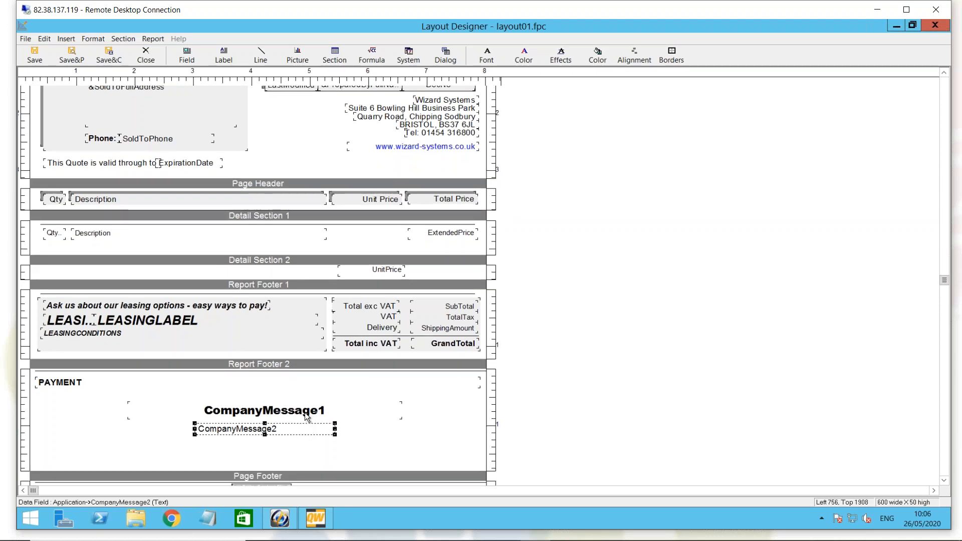
click(305, 414)
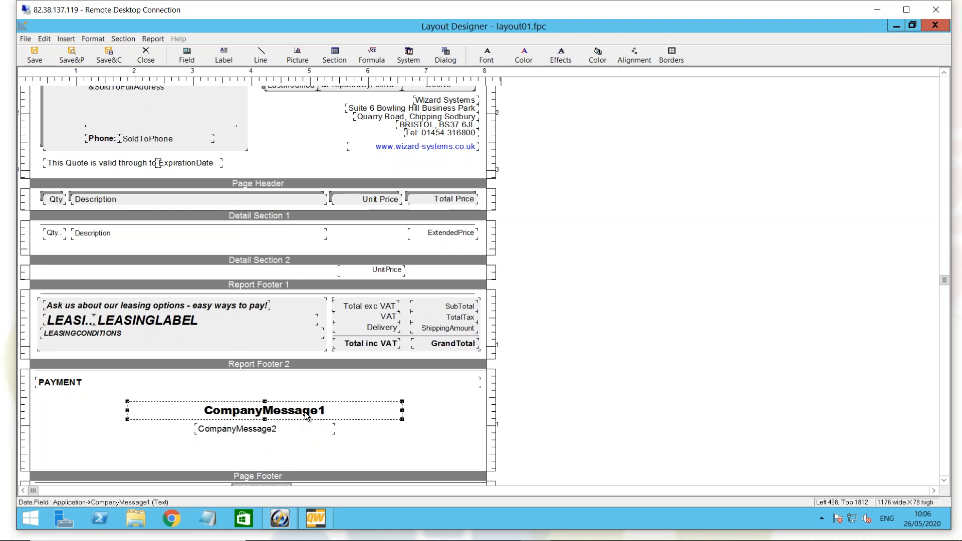
right_click(305, 414)
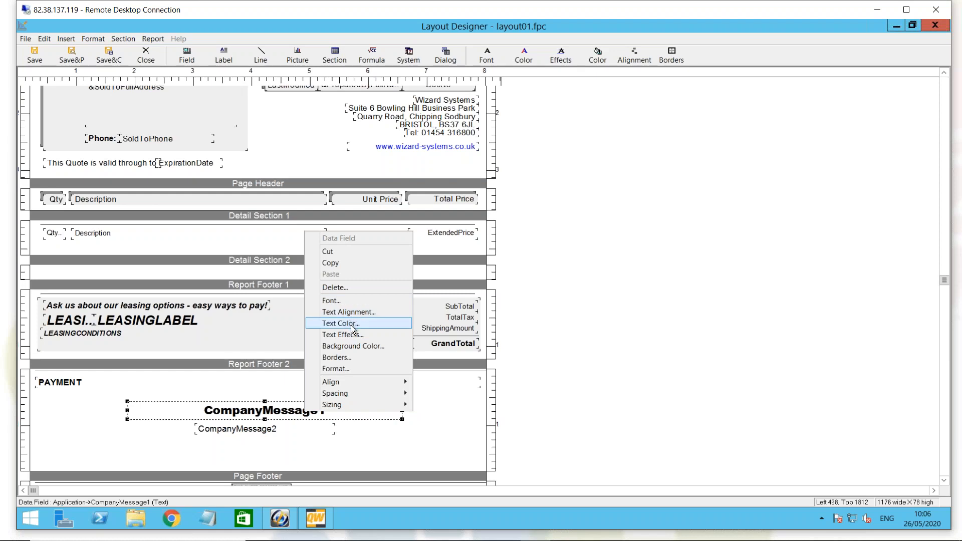
click(380, 441)
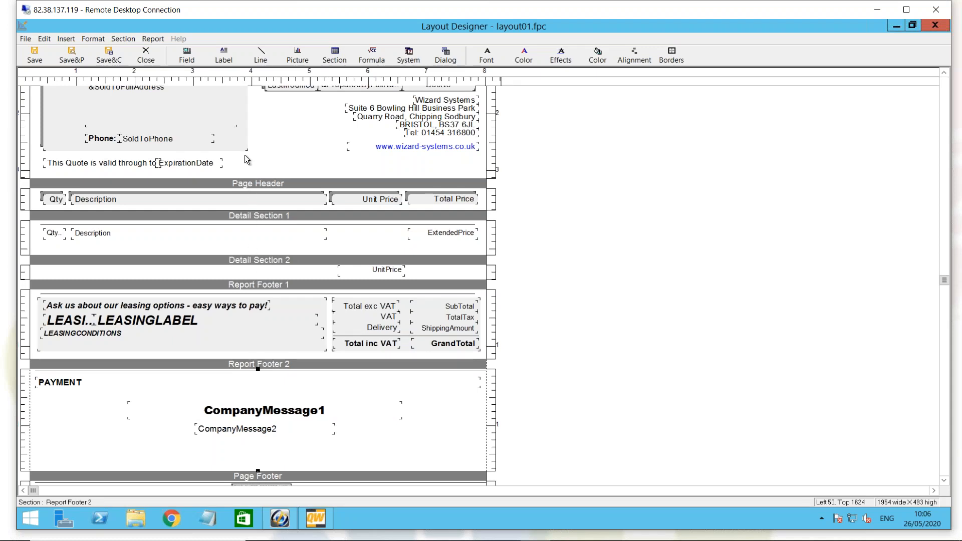
Start inserting a data field, choose the Application table, and locate the company message fields in its field list
click(194, 62)
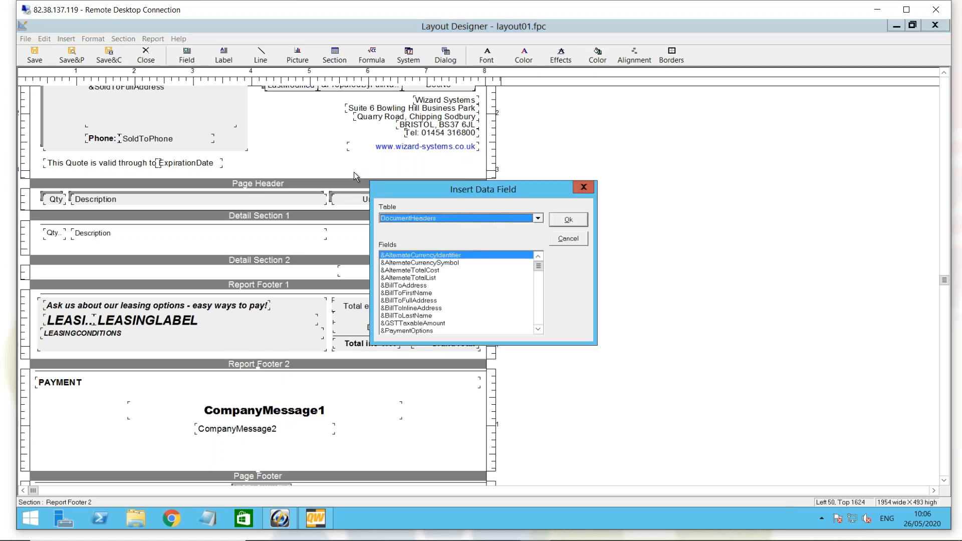
click(449, 218)
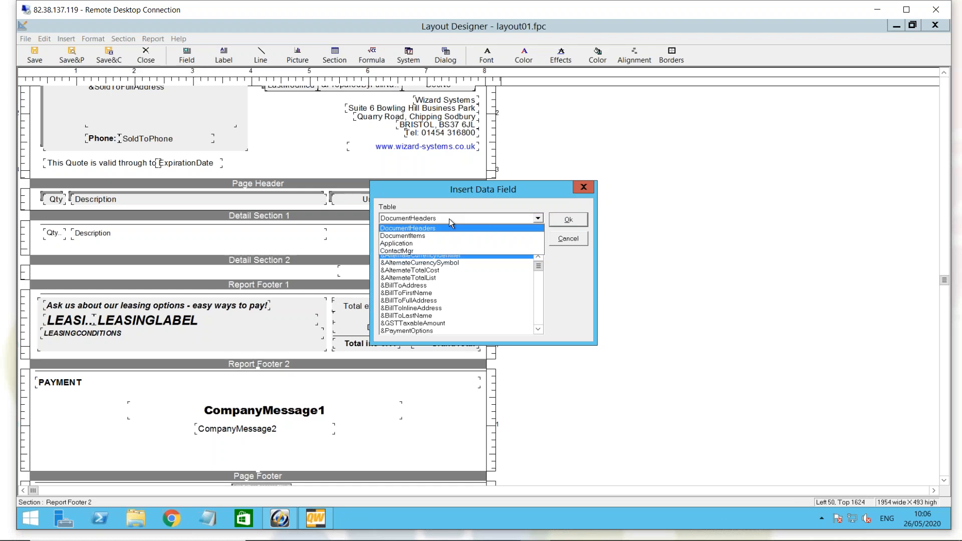
click(429, 244)
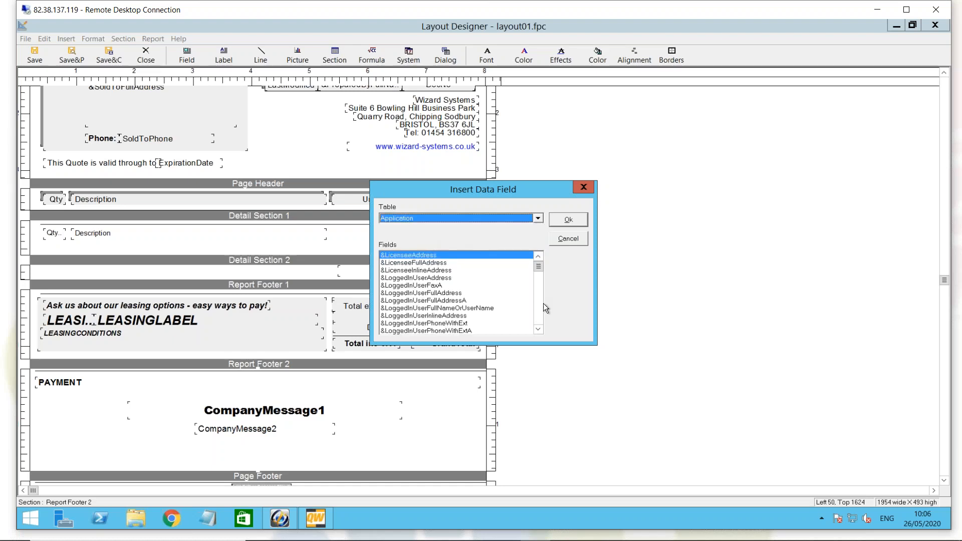
drag(540, 268, 540, 274)
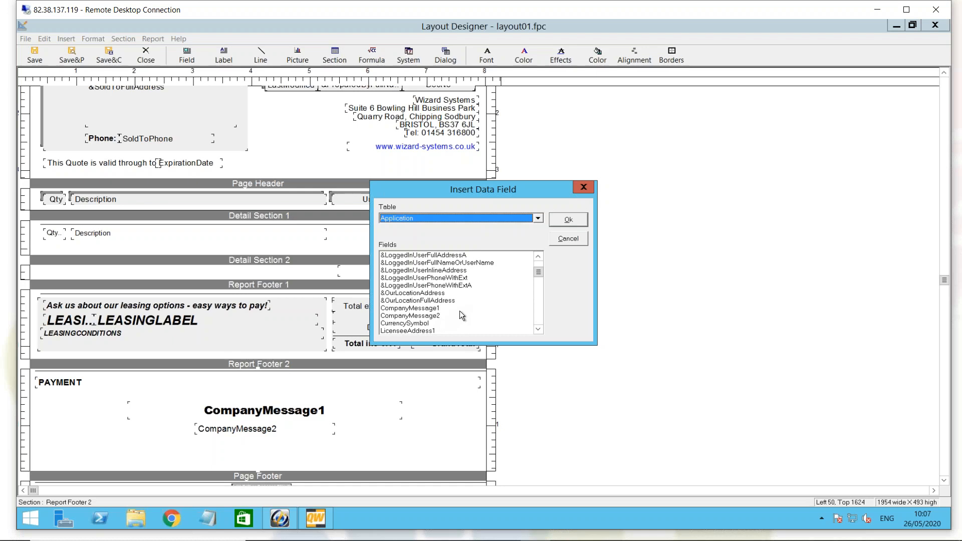
Switch to the PowerPoint slide show and advance to the question time slide
key(alt+Tab)
key(alt+Tab)
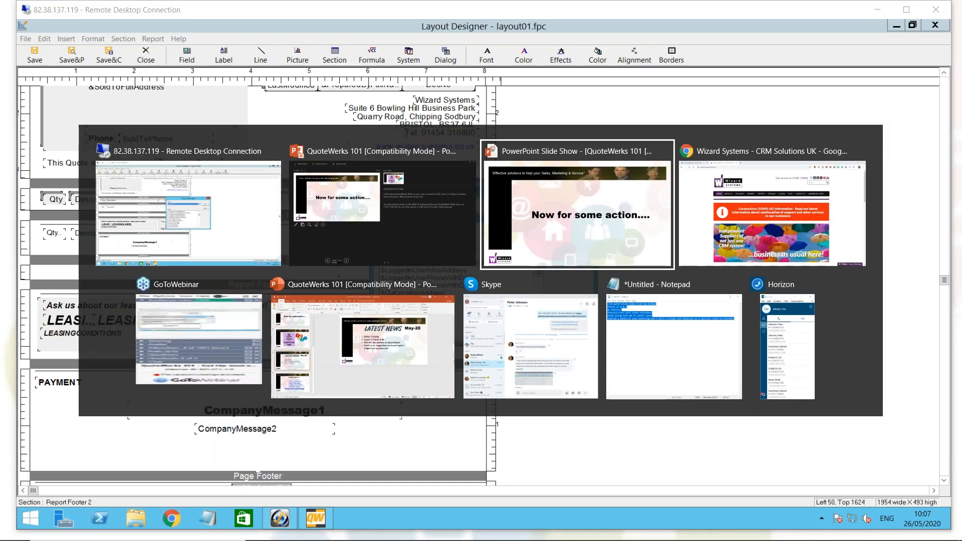
key(Right)
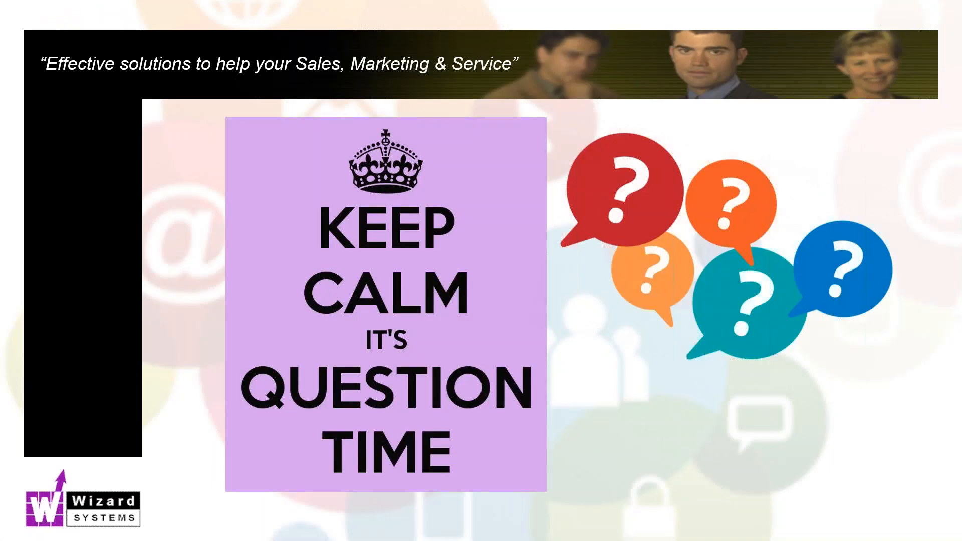